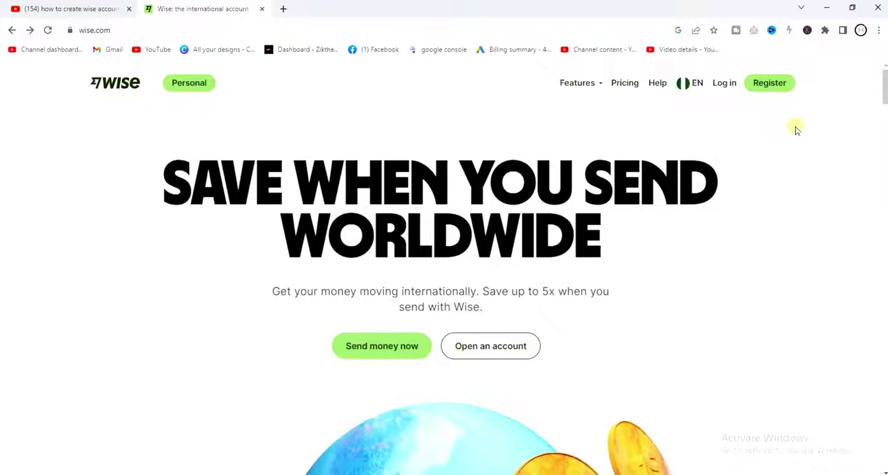
Step: Register a new Wise account with the saved autofilled email address
click(767, 88)
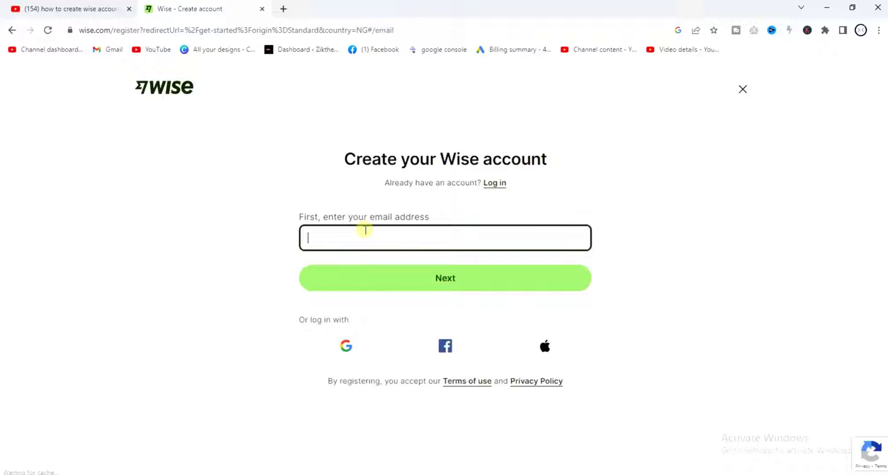
click(375, 231)
click(400, 289)
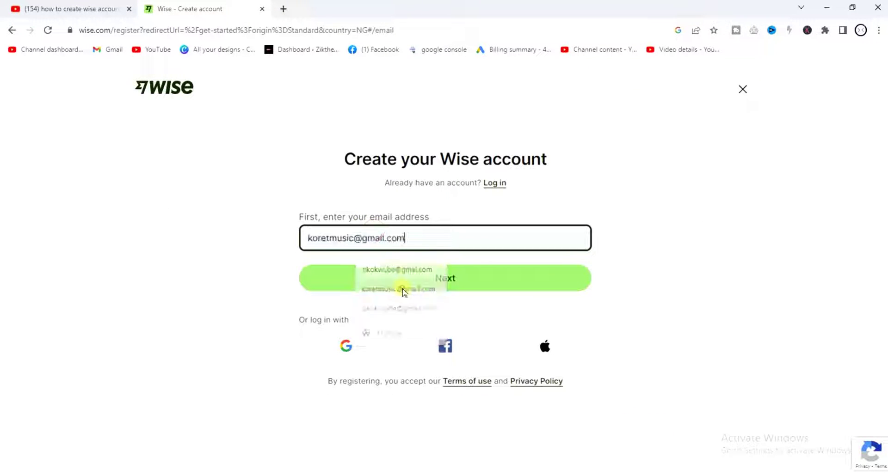
click(454, 283)
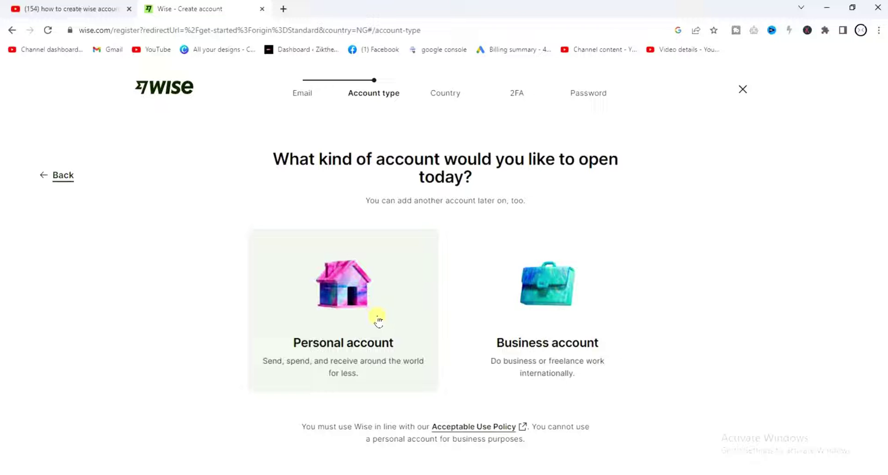
Step: Choose a personal account and leave Nigeria as the country of residence
click(331, 291)
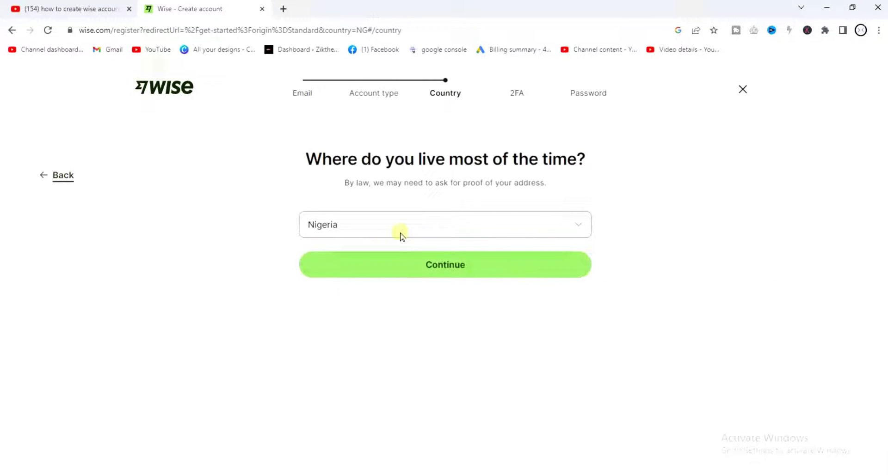
click(580, 228)
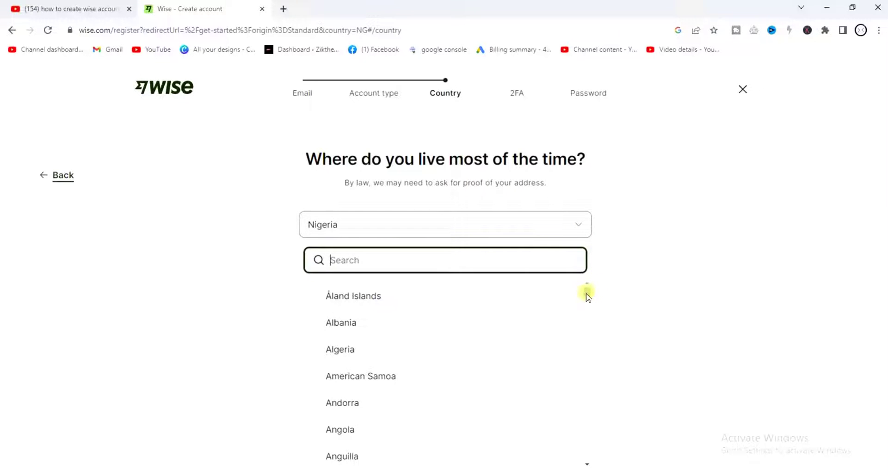
drag(587, 295, 588, 329)
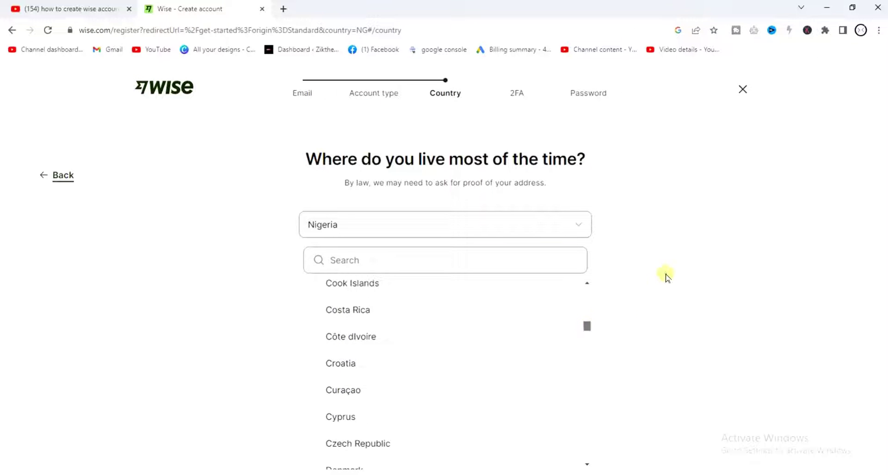
click(666, 276)
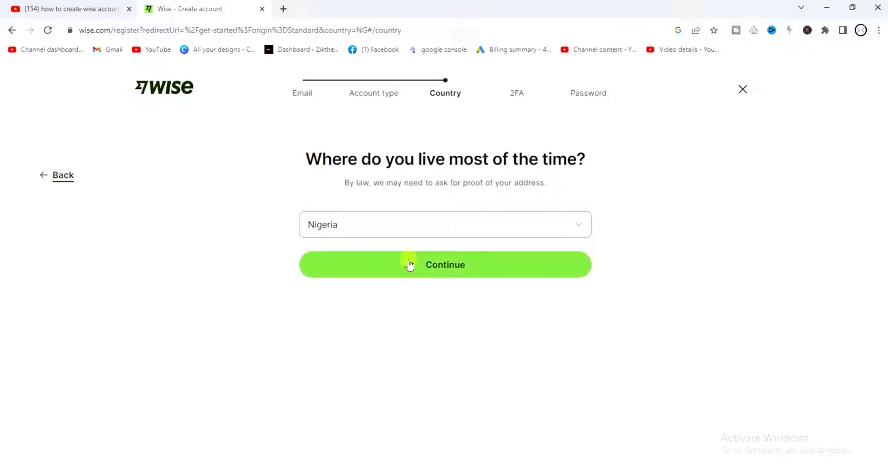
Step: Confirm Nigeria, then send a verification code to the saved phone number
click(425, 268)
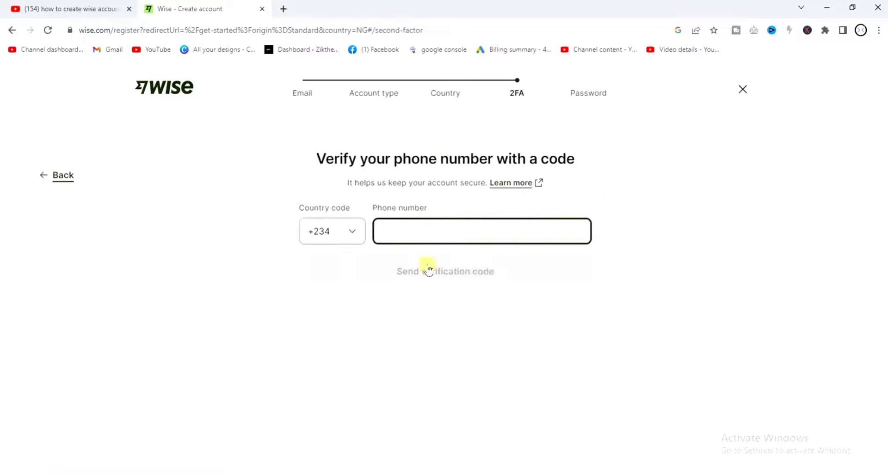
click(423, 229)
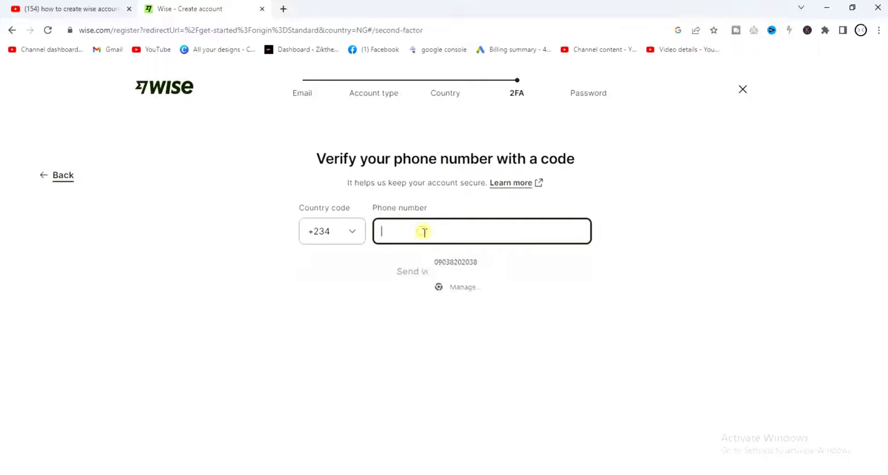
click(469, 266)
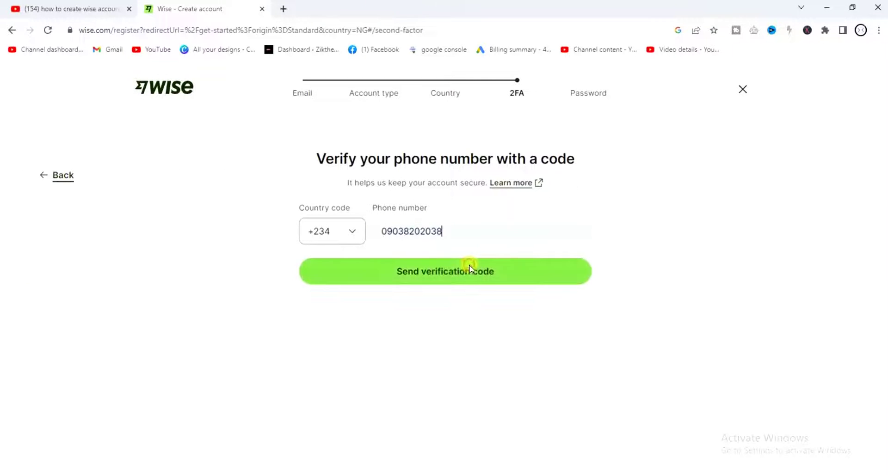
click(420, 275)
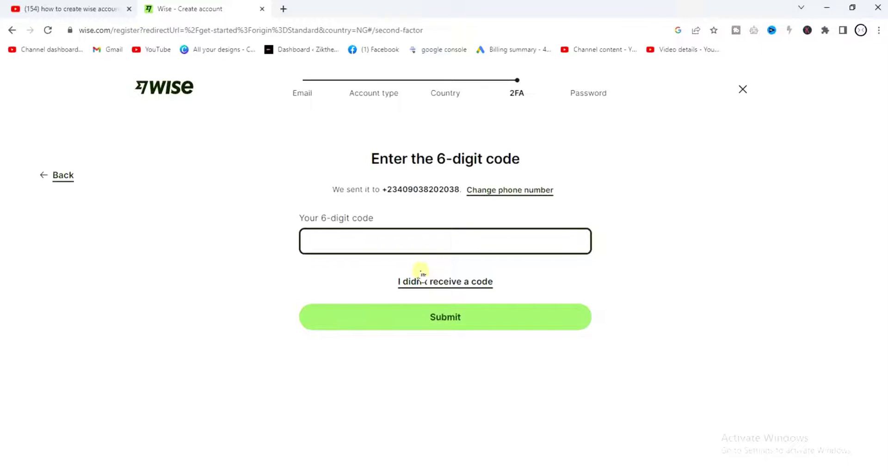
click(439, 317)
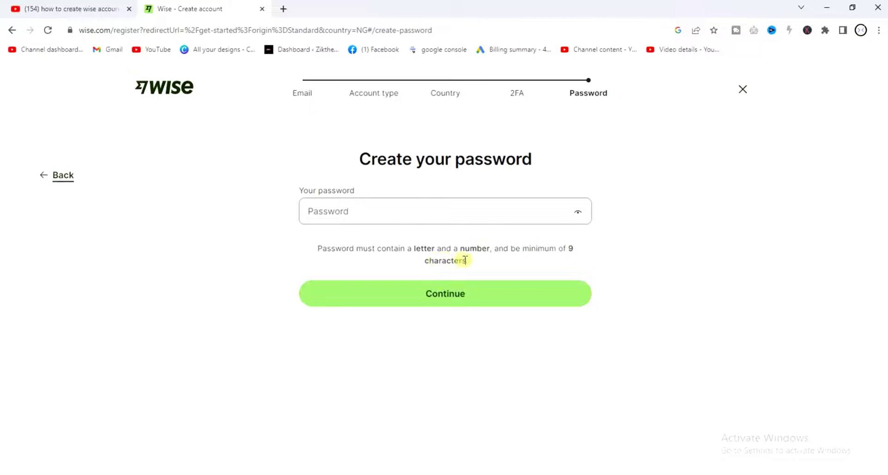
click(420, 211)
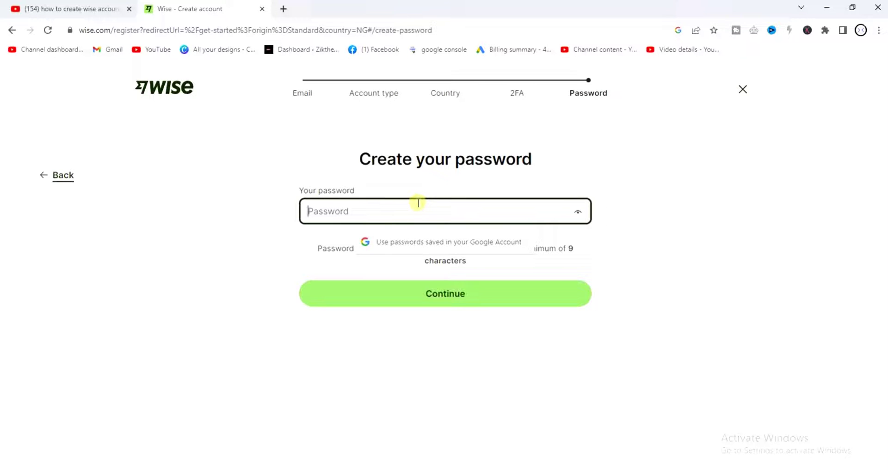
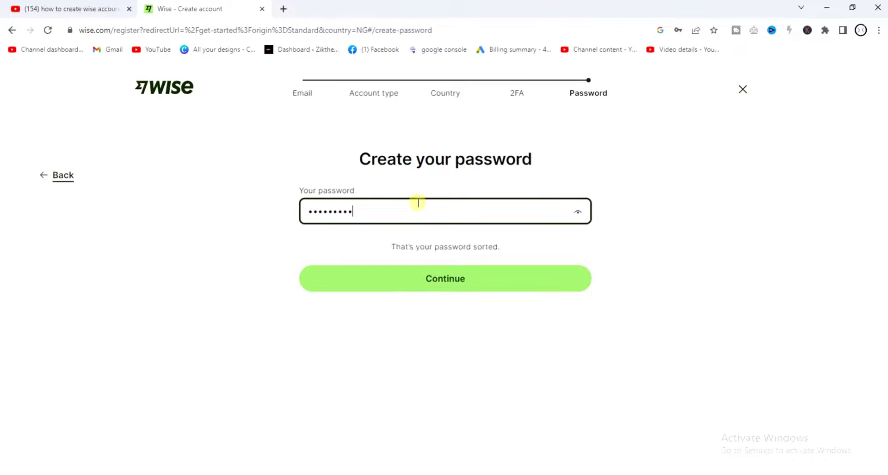
Step: Submit the password and save it in Chrome's password prompt
click(437, 280)
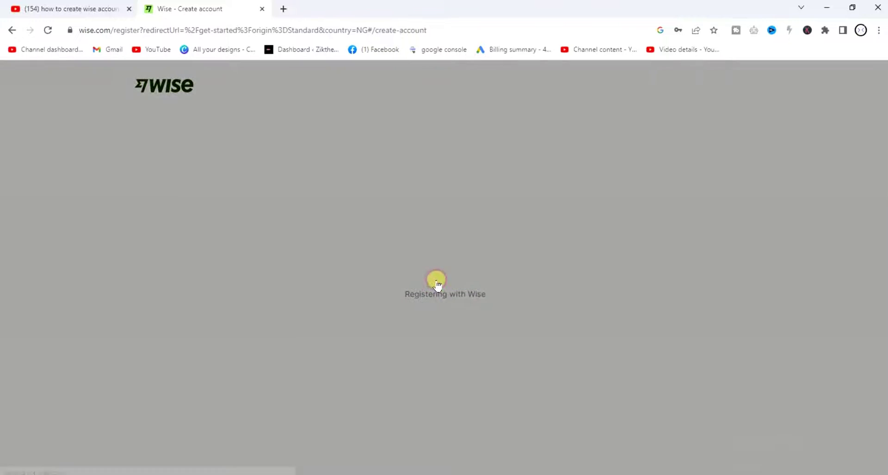
click(665, 219)
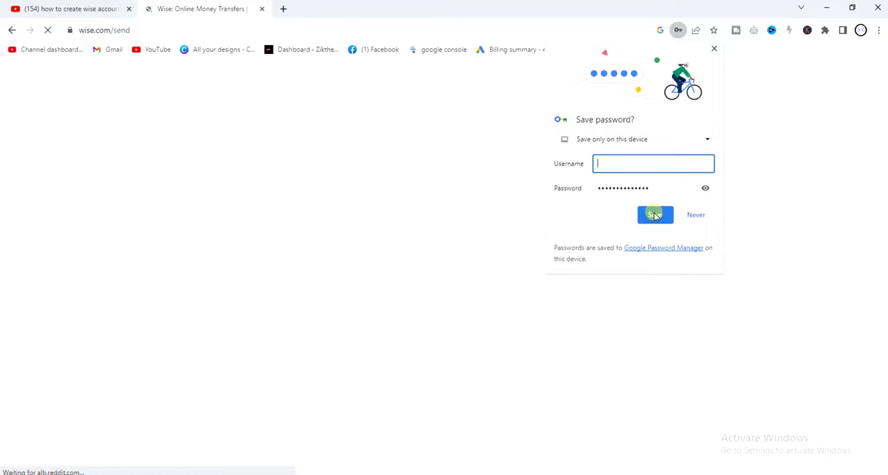
click(654, 215)
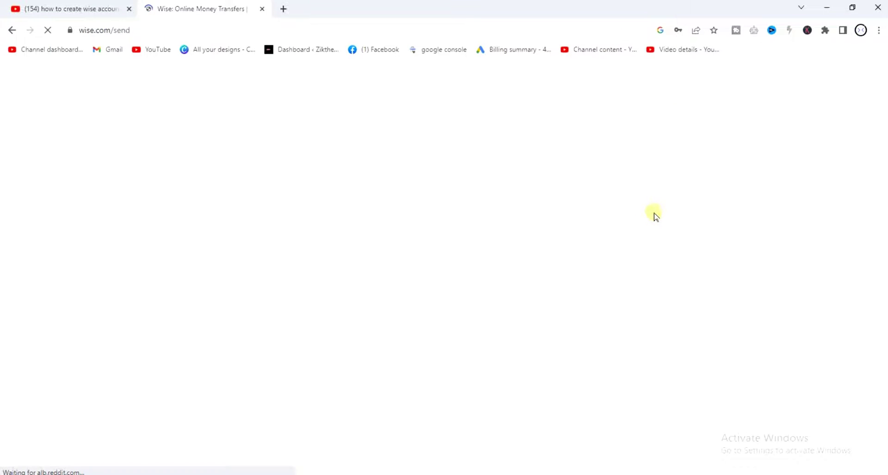